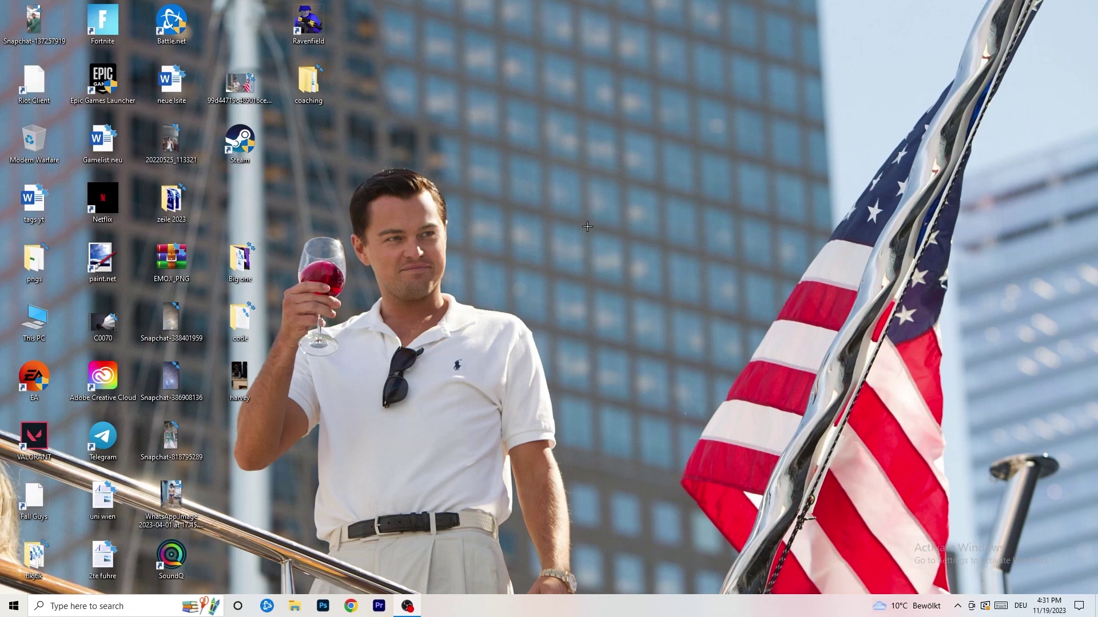
- Open the resolution settings in NVIDIA Control Panel and start creating a custom resolution
{"action": "right_click", "coordinate": [589, 203]}
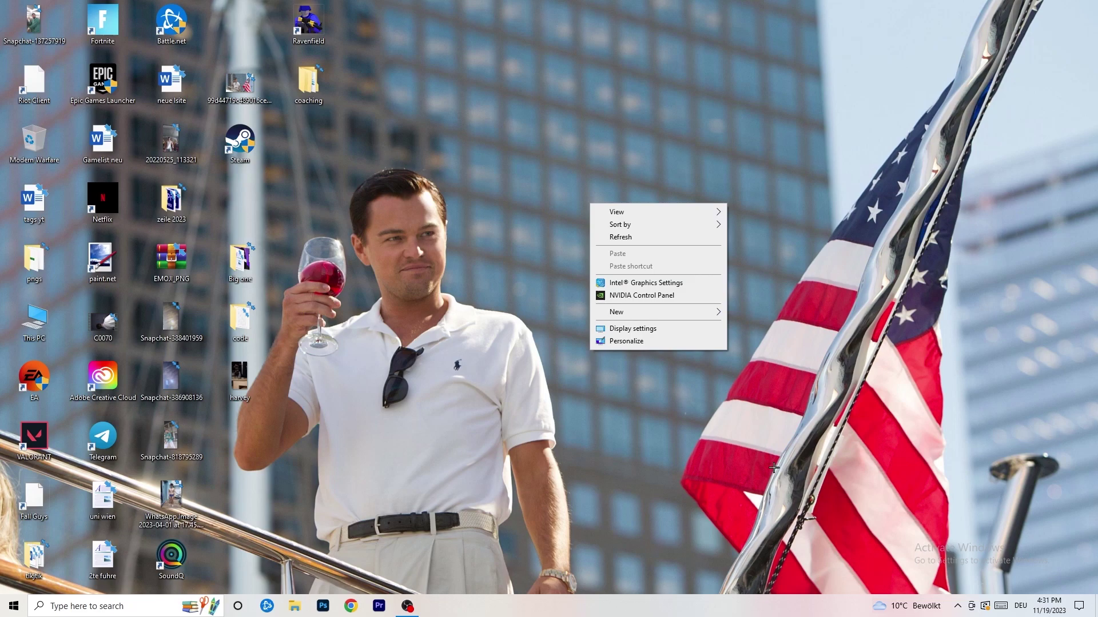
{"action": "left_click", "coordinate": [629, 296]}
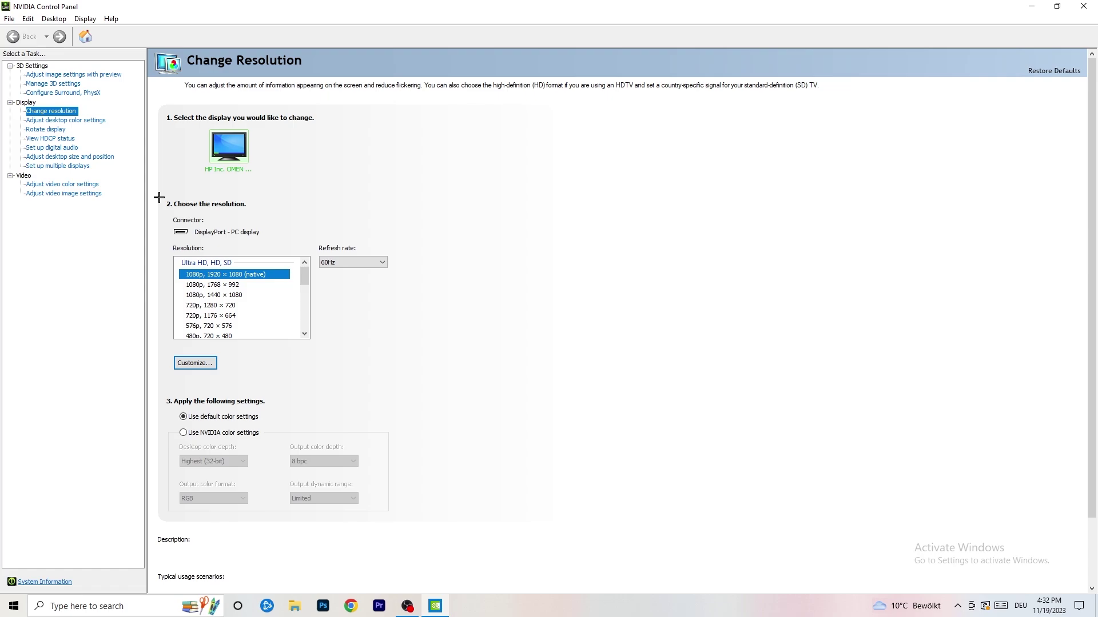
{"action": "left_click", "coordinate": [204, 361]}
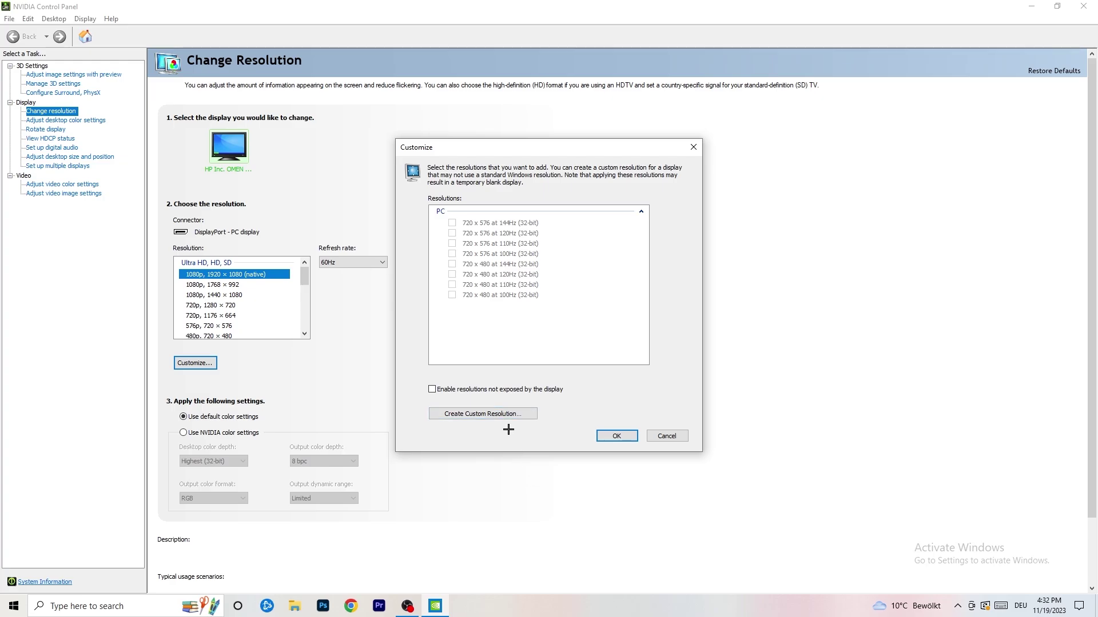
{"action": "left_click", "coordinate": [500, 412]}
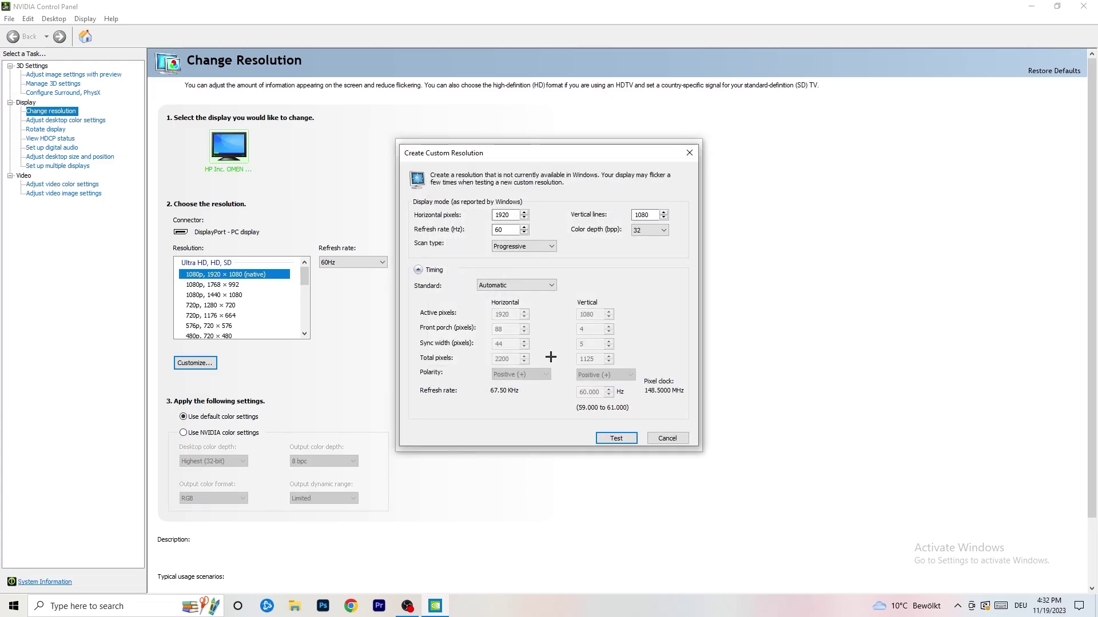
- Set the custom resolution to 1440 horizontal pixels and 1040 vertical lines, with a Progressive scan type
{"action": "double_click", "coordinate": [513, 215]}
{"action": "type", "text": "1140"}
{"action": "key", "text": "Tab"}
{"action": "type", "text": "1040"}
{"action": "left_click", "coordinate": [520, 247]}
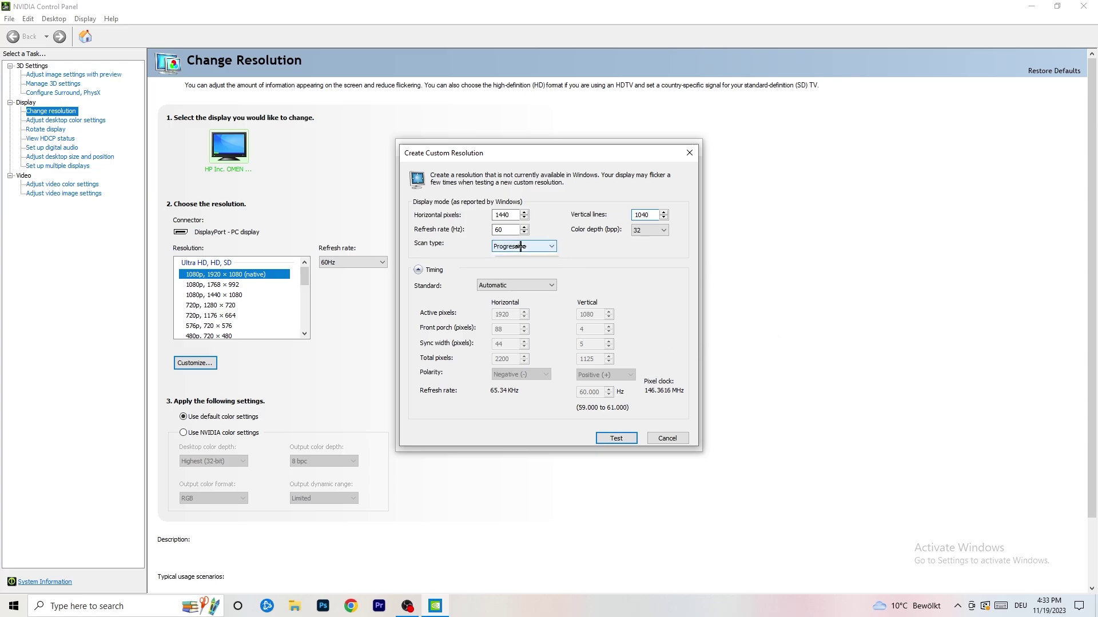
{"action": "left_click", "coordinate": [600, 269]}
- Set the custom resolution's timing standard to CVT reduced blank
{"action": "left_click", "coordinate": [530, 286]}
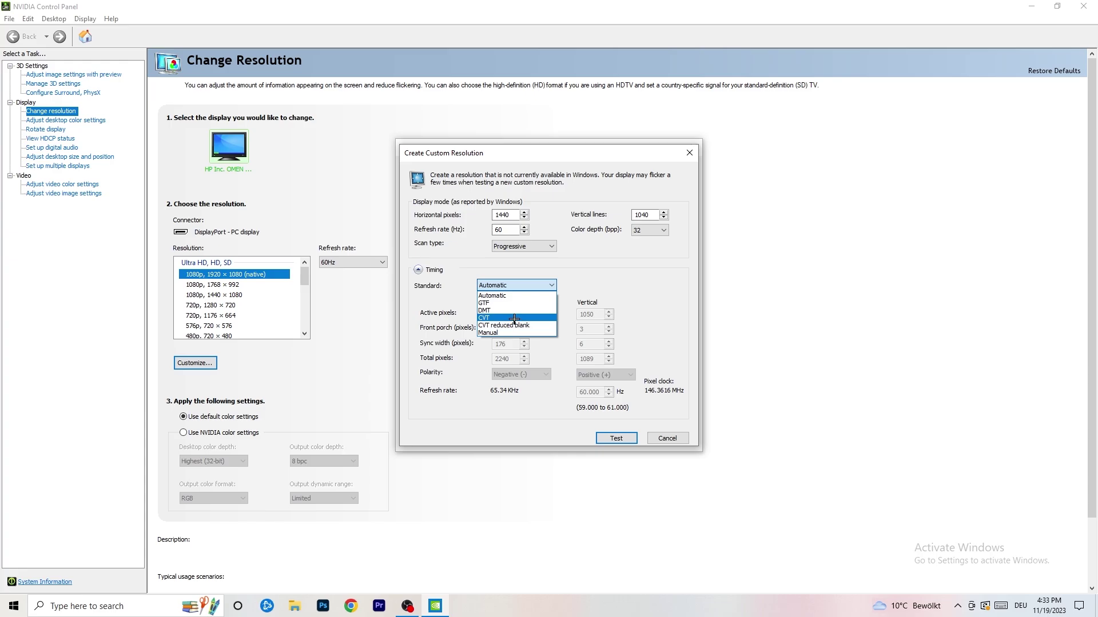
{"action": "left_click", "coordinate": [512, 286]}
{"action": "left_click", "coordinate": [512, 286]}
{"action": "left_click", "coordinate": [633, 274]}
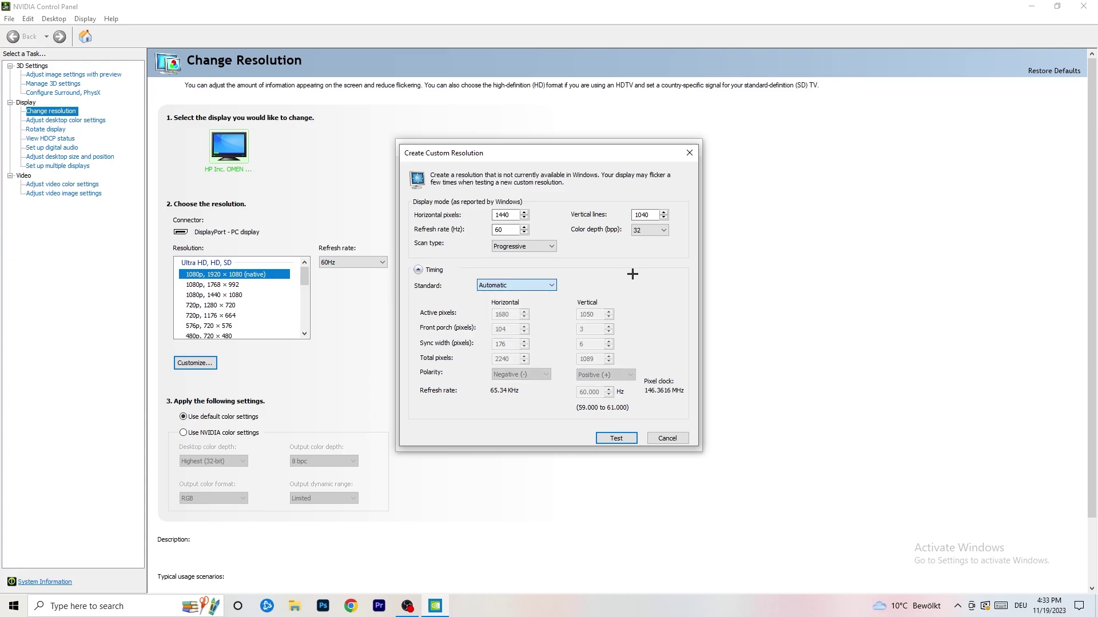
{"action": "left_click", "coordinate": [514, 286]}
{"action": "left_click", "coordinate": [518, 335]}
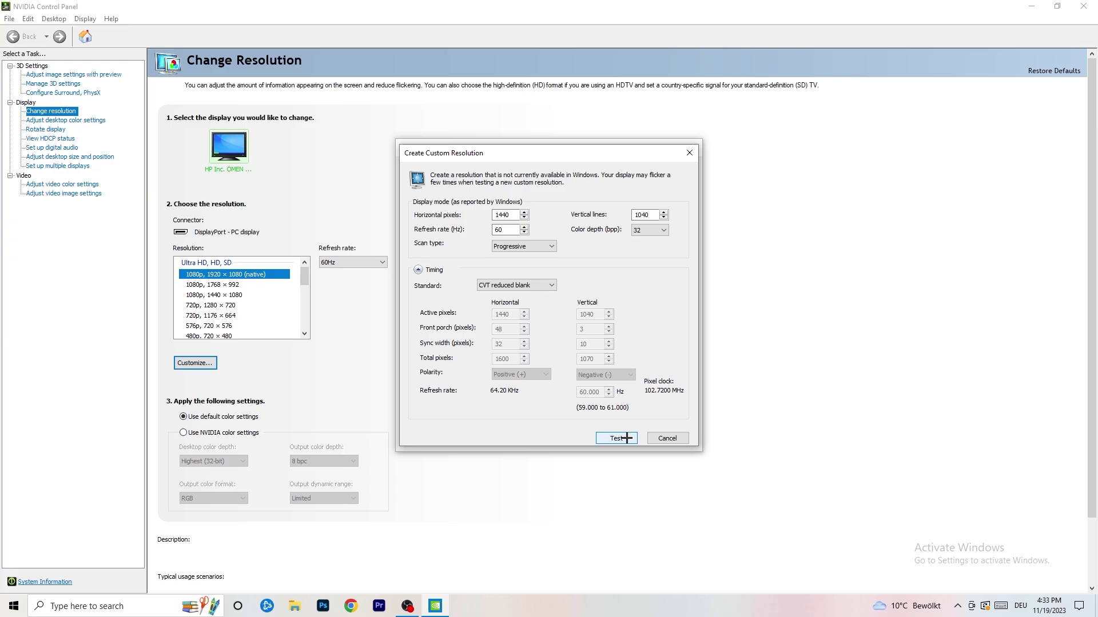
- Discard the untested custom resolution and close NVIDIA Control Panel
{"action": "left_click", "coordinate": [694, 147]}
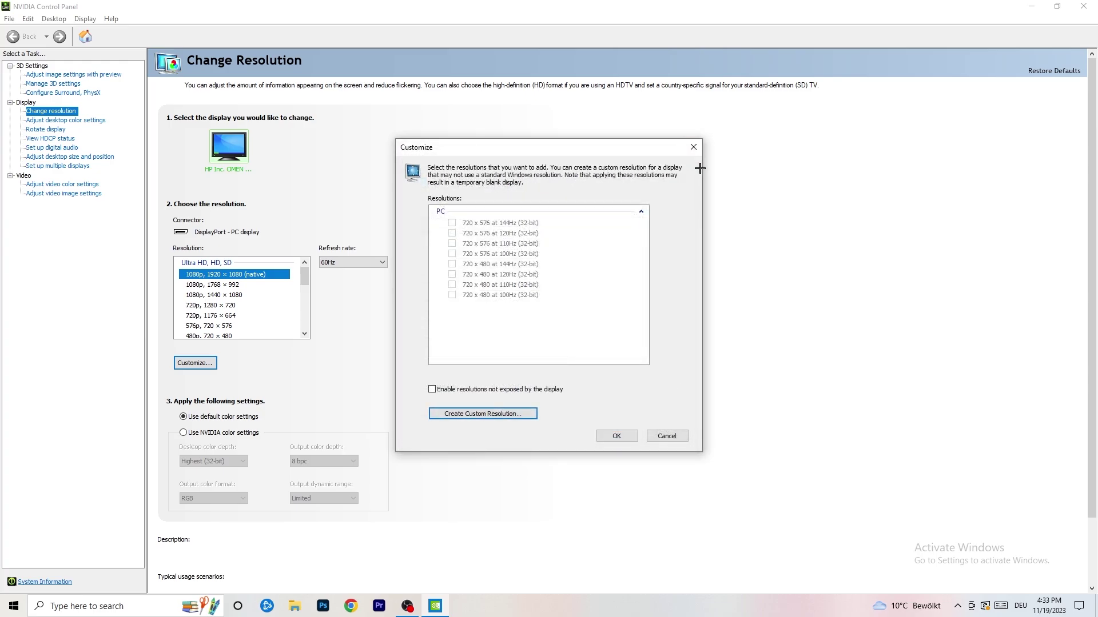
{"action": "left_click", "coordinate": [689, 149]}
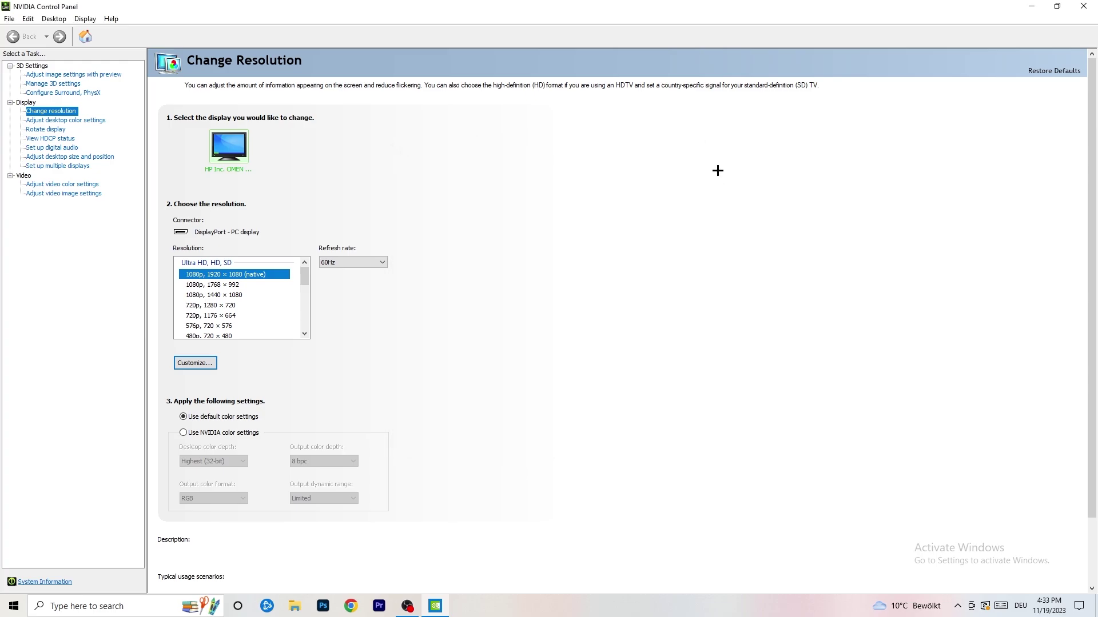
{"action": "left_click", "coordinate": [1083, 7]}
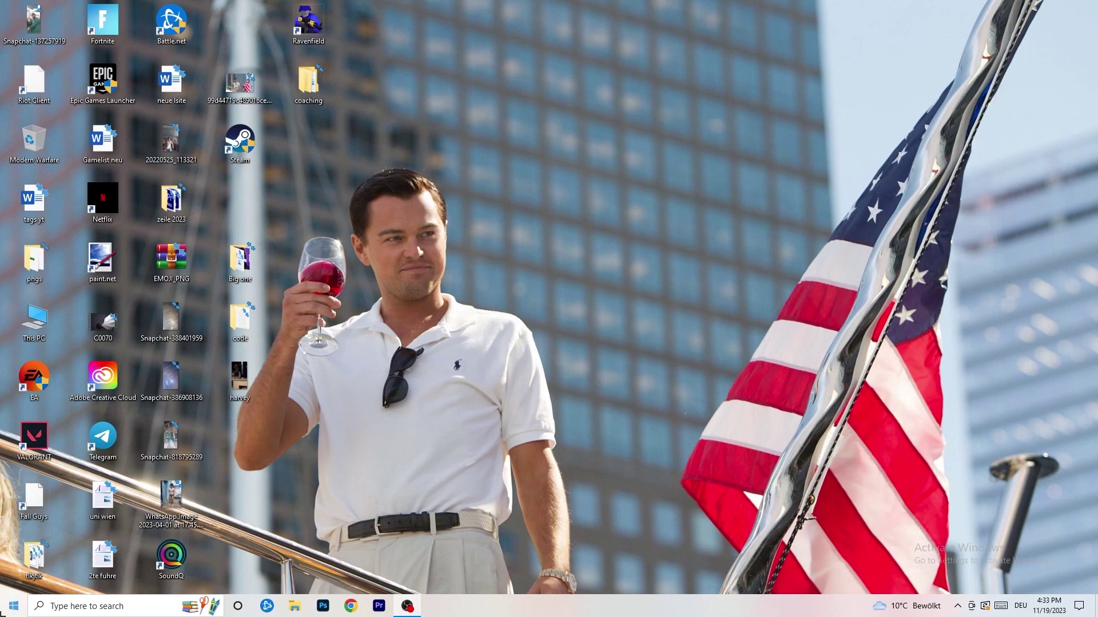
- Open the Windows display settings and examine the scaling options for text, apps and other items
{"action": "left_click", "coordinate": [13, 605]}
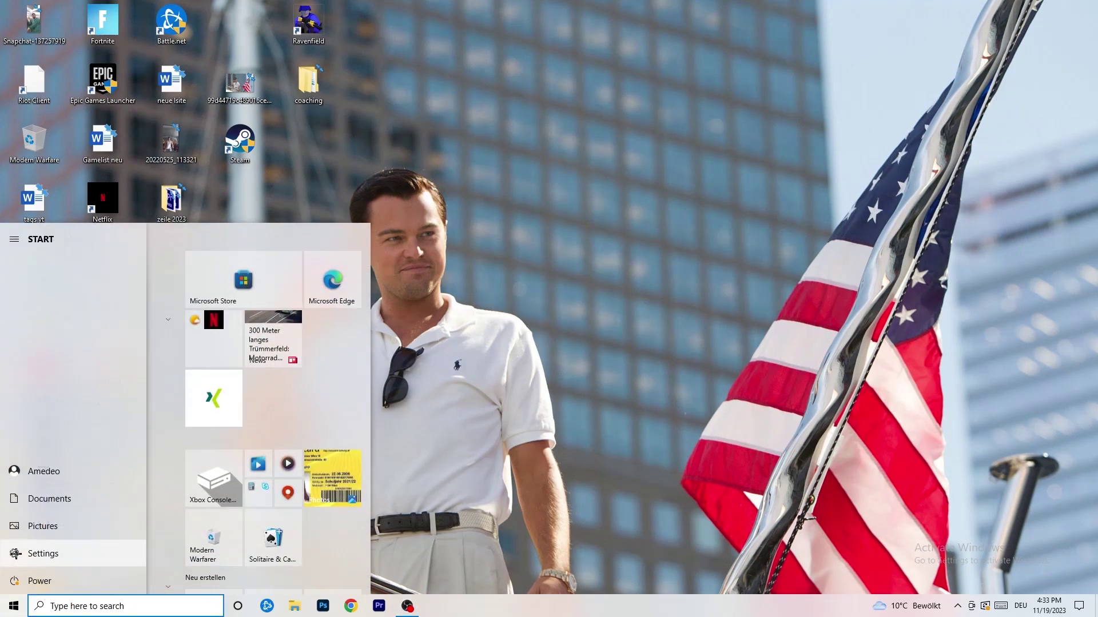
{"action": "left_click", "coordinate": [14, 553]}
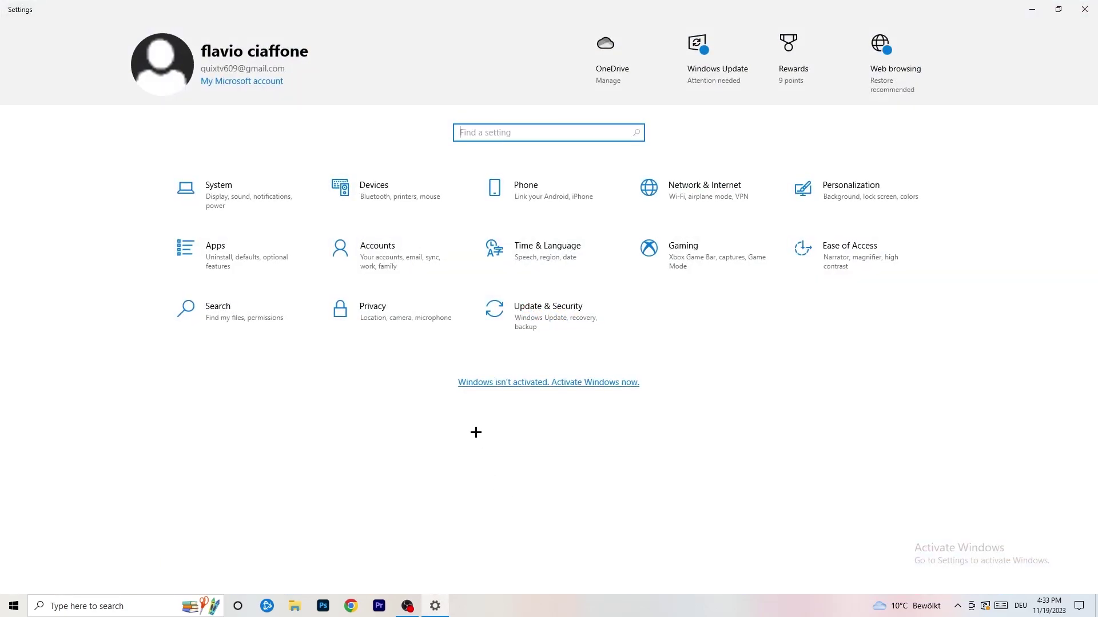
{"action": "left_click", "coordinate": [236, 212]}
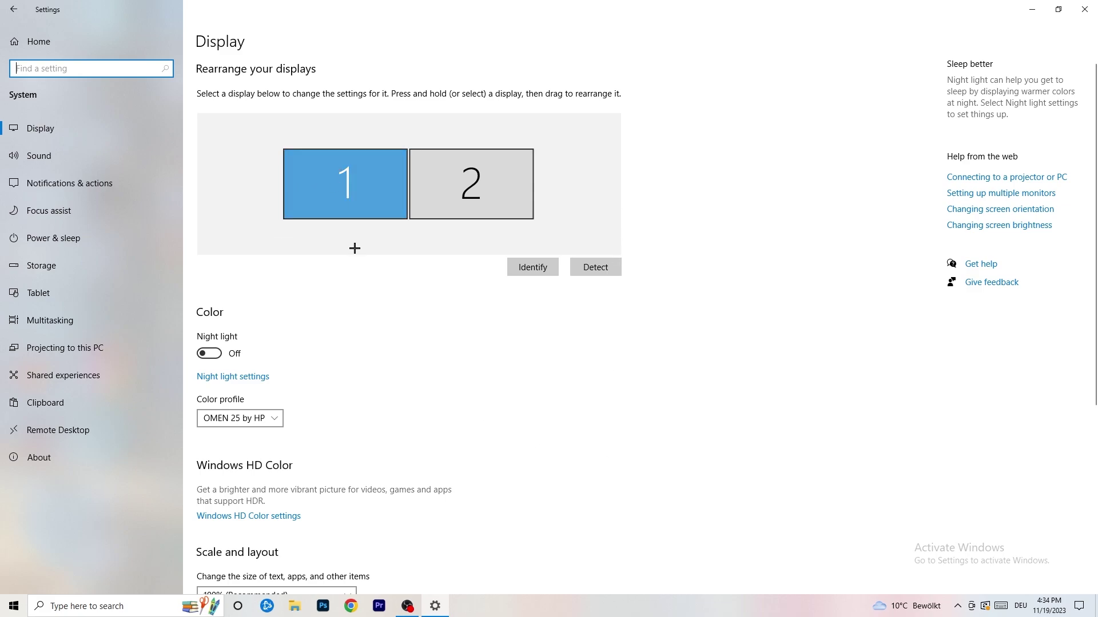
{"action": "scroll", "coordinate": [355, 248], "scroll_direction": "down", "scroll_amount": 5}
{"action": "left_click", "coordinate": [254, 152]}
{"action": "left_click", "coordinate": [254, 152]}
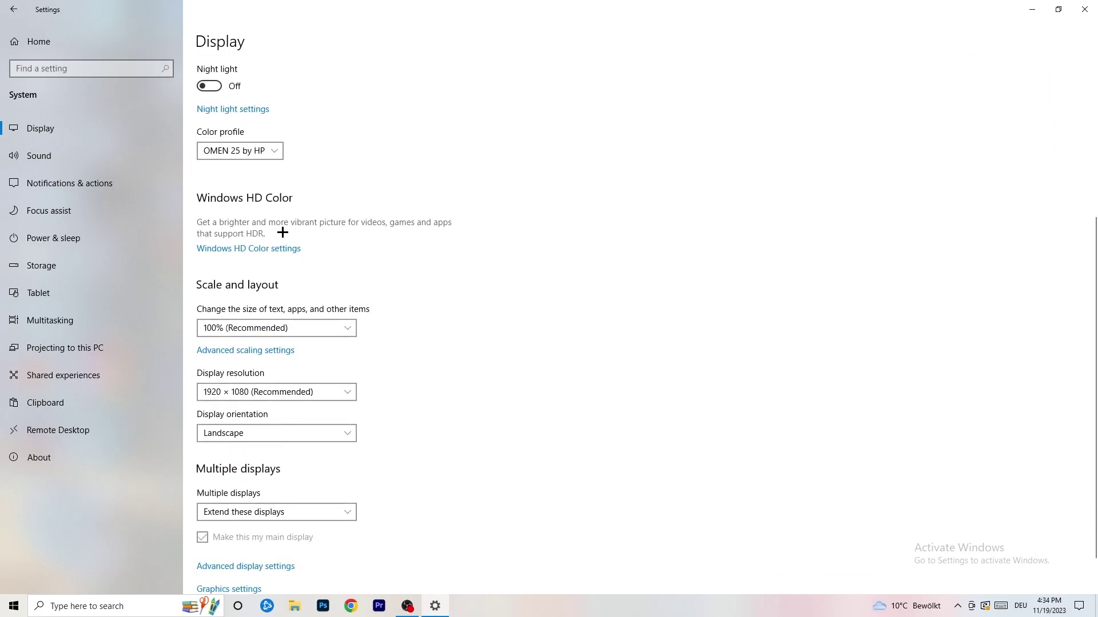
{"action": "scroll", "coordinate": [254, 260], "scroll_direction": "down", "scroll_amount": 1}
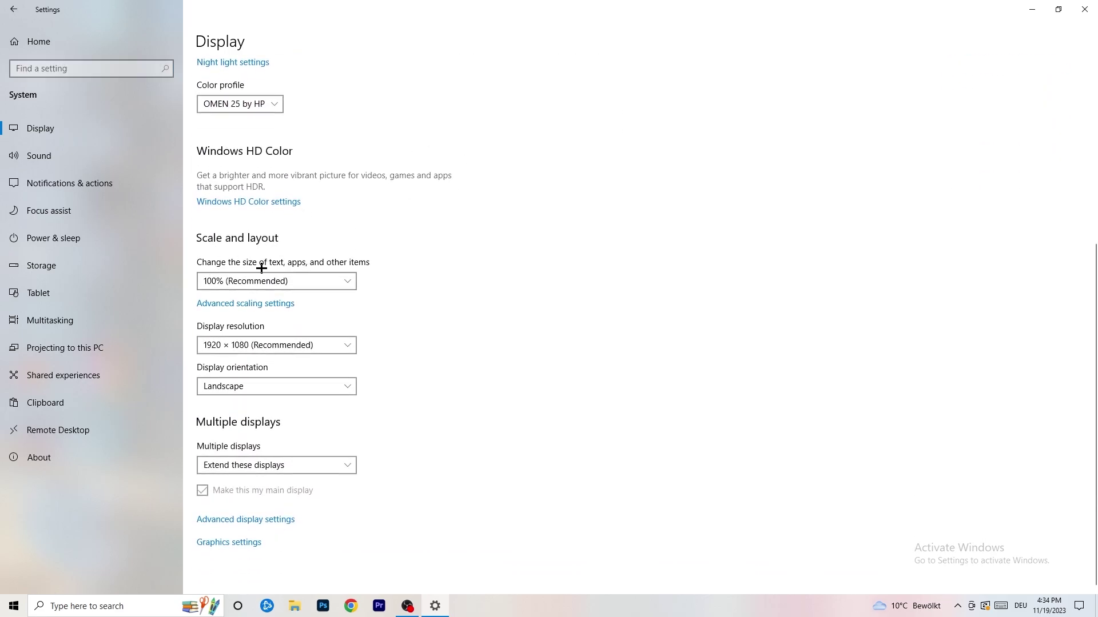
{"action": "left_click", "coordinate": [345, 281]}
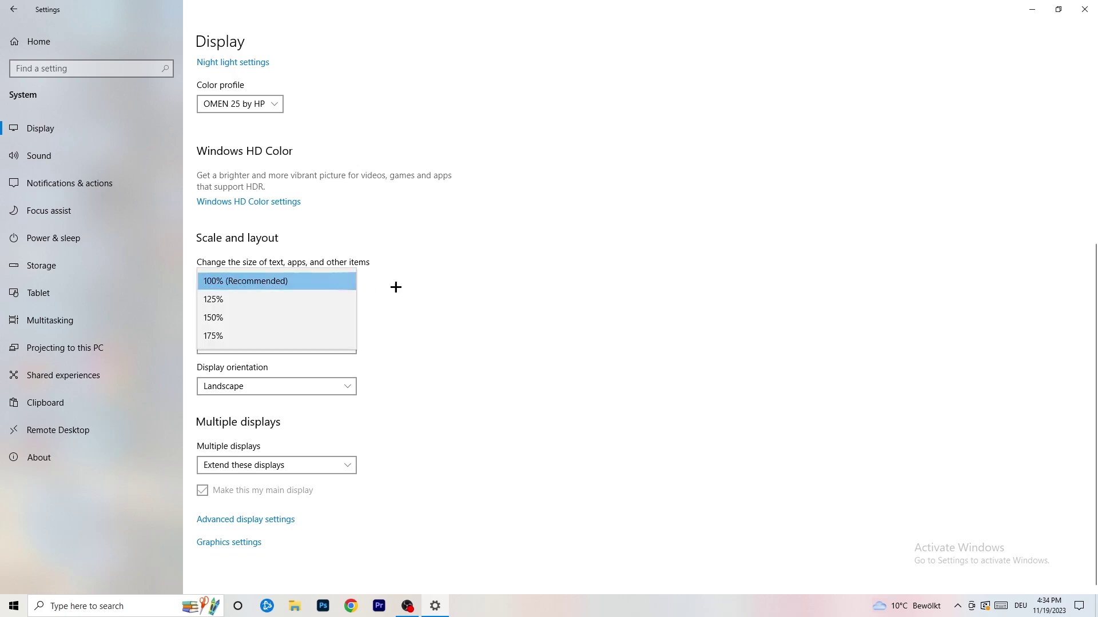
{"action": "left_click", "coordinate": [538, 269]}
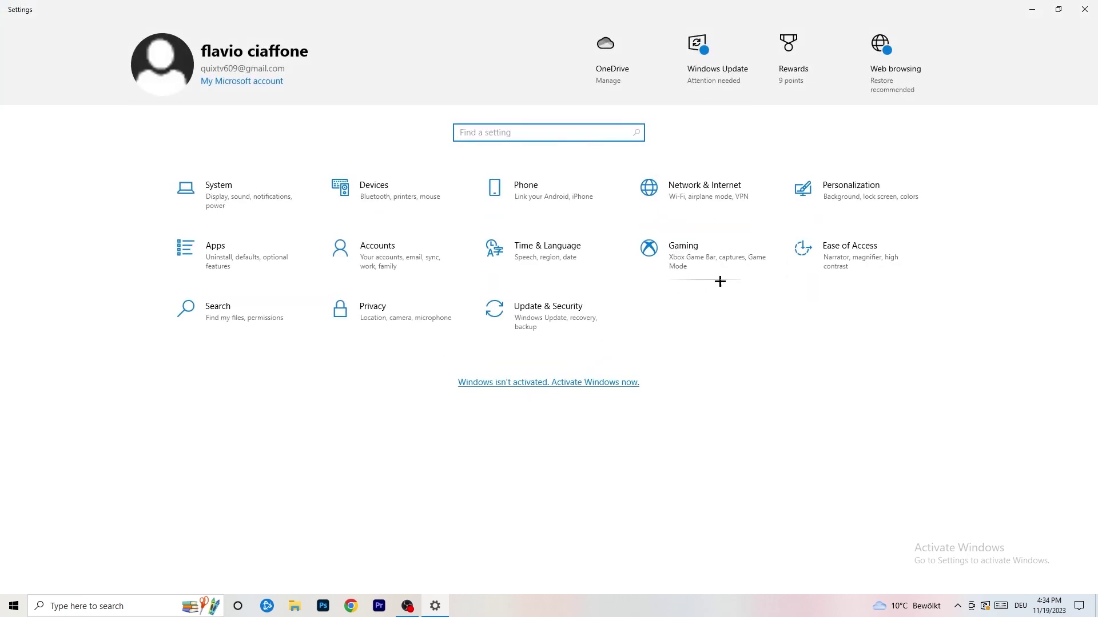
- Check the Game Mode setting under the Windows gaming settings and close Settings
{"action": "left_click", "coordinate": [703, 272]}
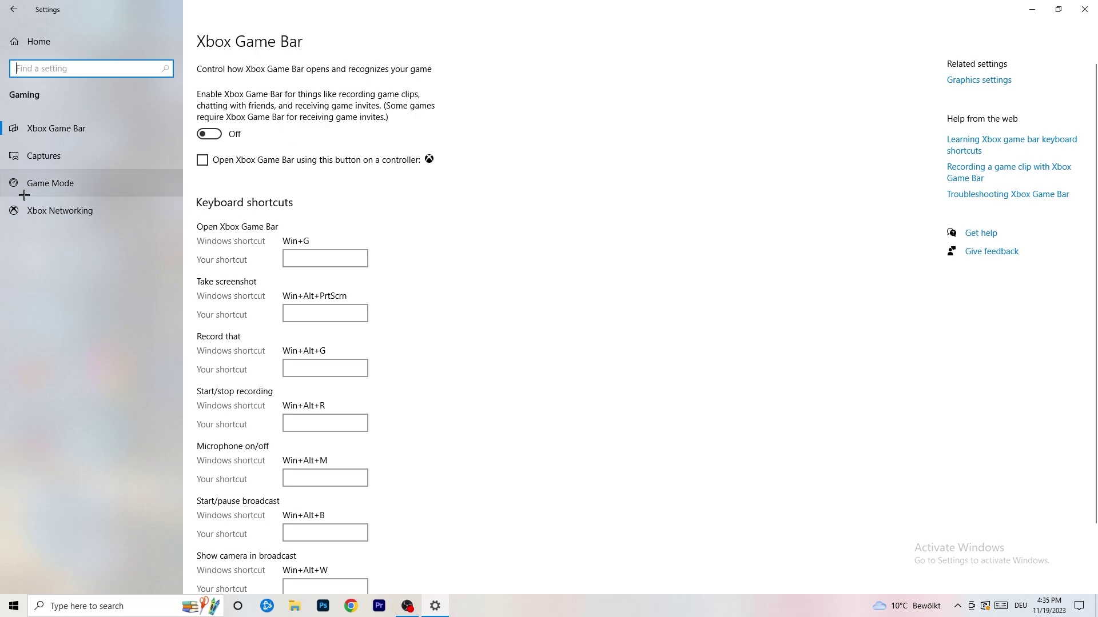
{"action": "left_click", "coordinate": [60, 182]}
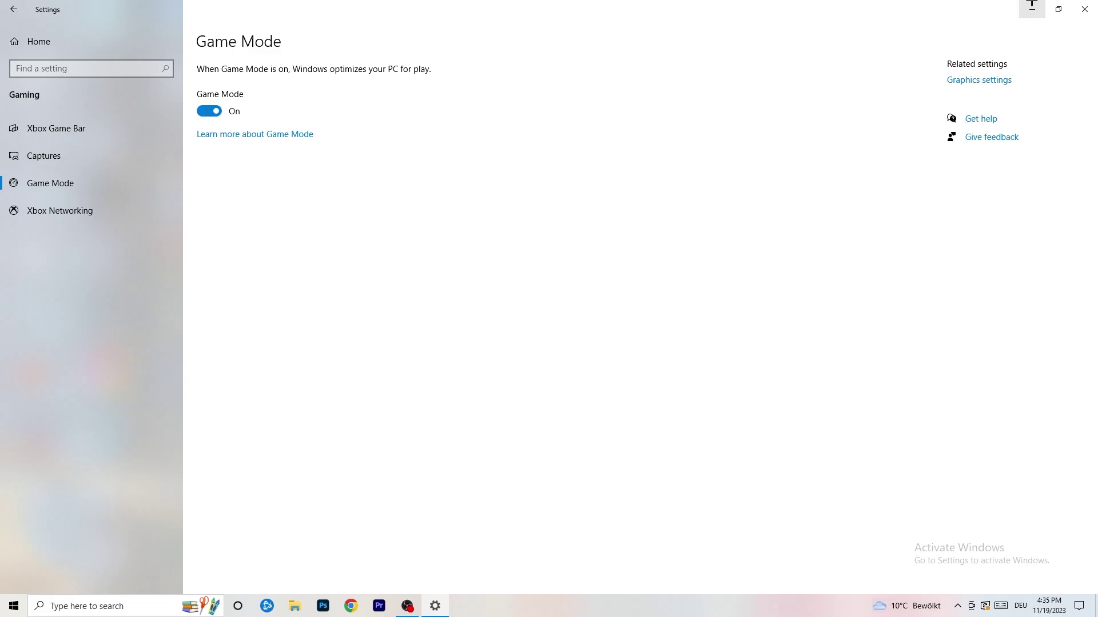
{"action": "left_click", "coordinate": [1085, 9]}
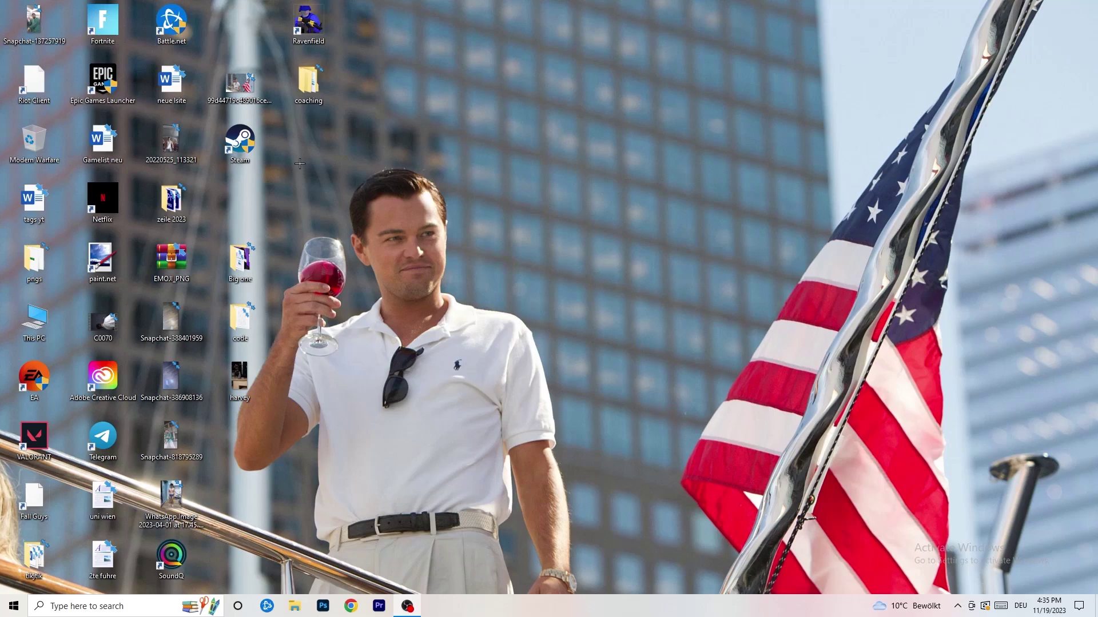
- Move the Steam shortcut to an empty area of the desktop and open its compatibility properties
{"action": "left_click_drag", "start_coordinate": [214, 134], "coordinate": [557, 194]}
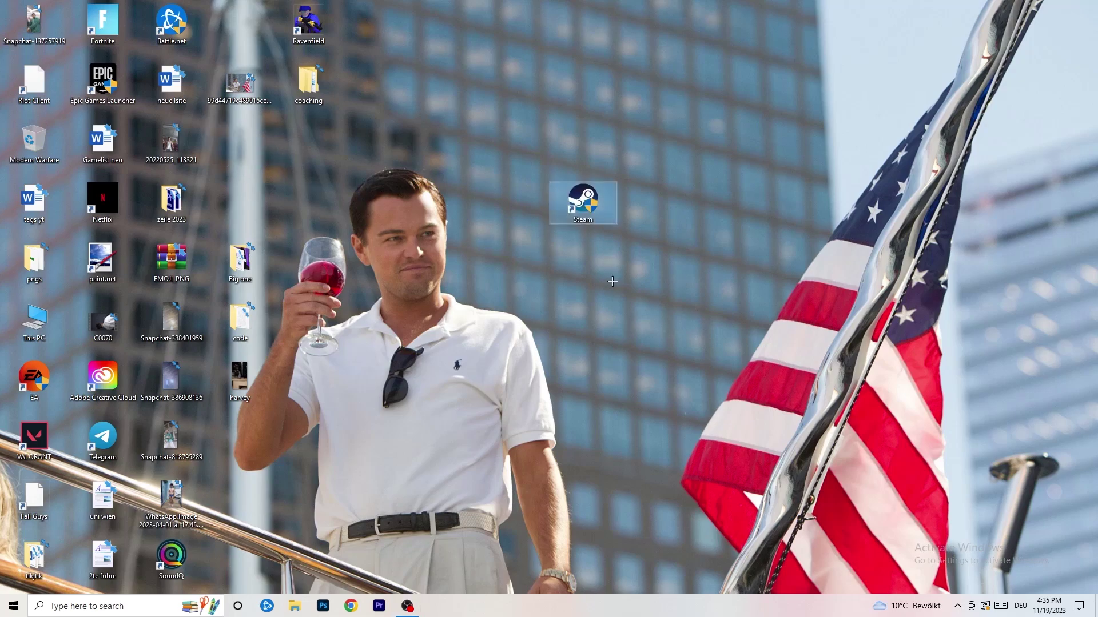
{"action": "right_click", "coordinate": [587, 198]}
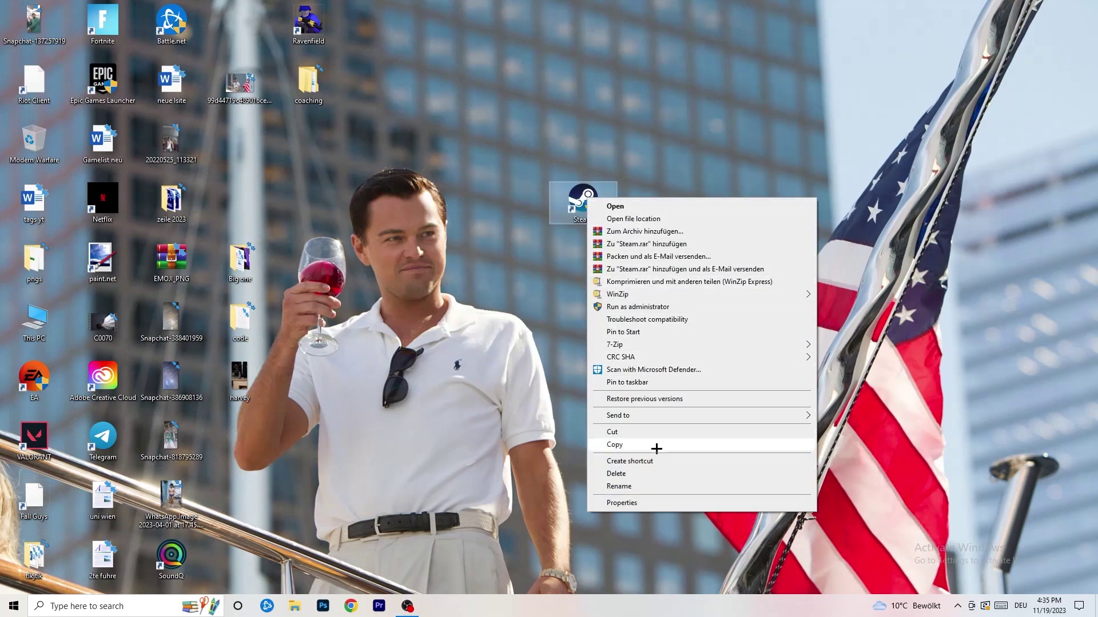
{"action": "left_click", "coordinate": [660, 506]}
{"action": "left_click_drag", "start_coordinate": [648, 208], "coordinate": [473, 113]}
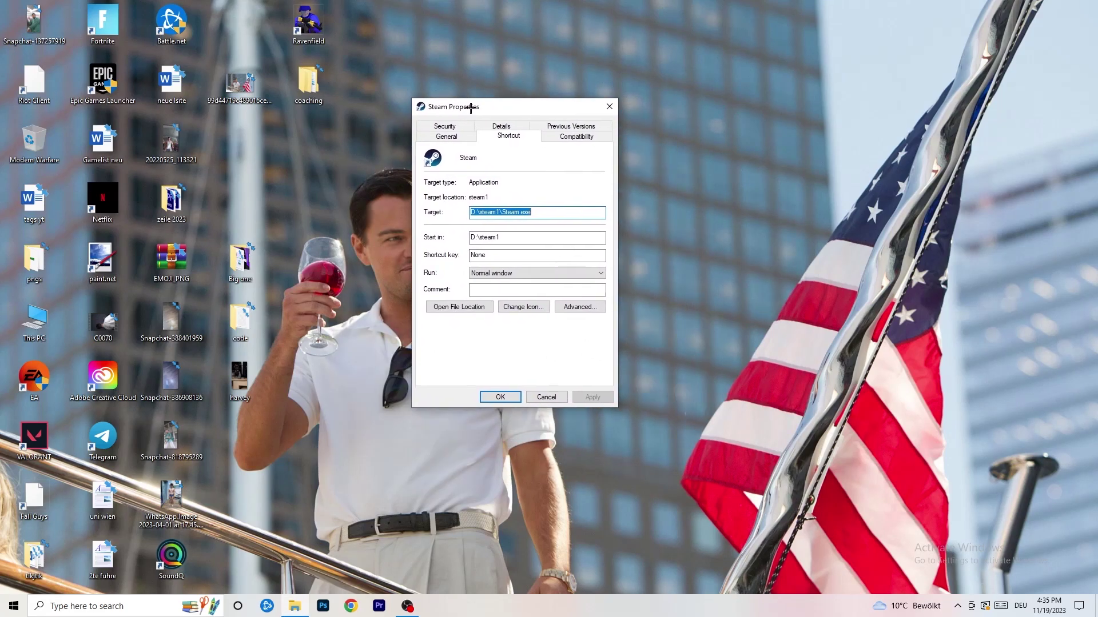
{"action": "left_click", "coordinate": [588, 137]}
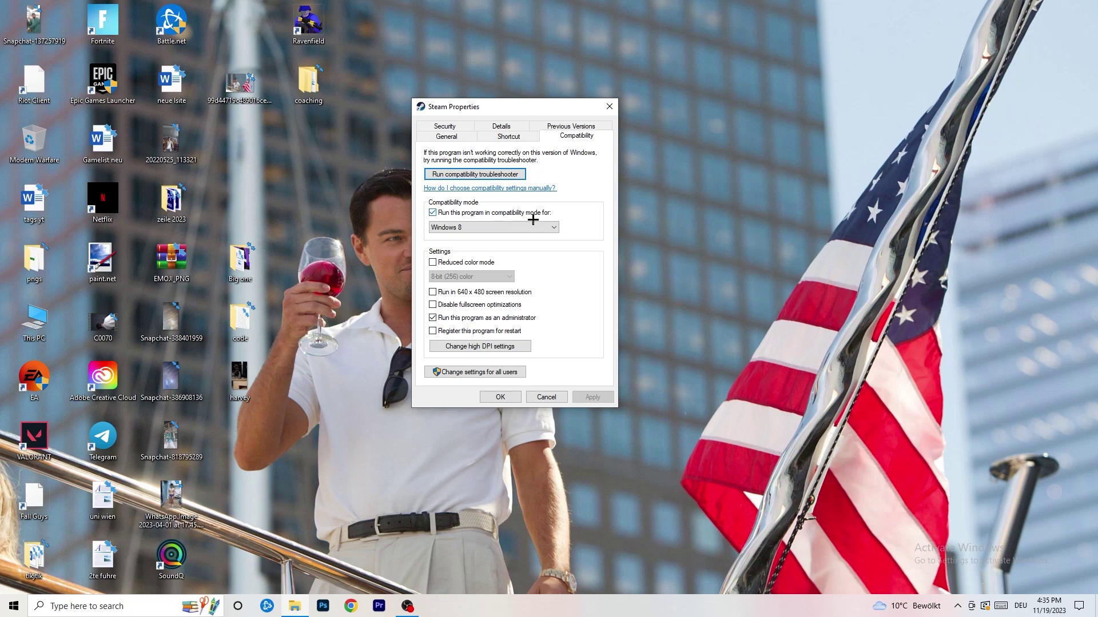
- Review the compatibility mode choices for Steam, keep Windows 8, and confirm the properties
{"action": "left_click", "coordinate": [514, 228]}
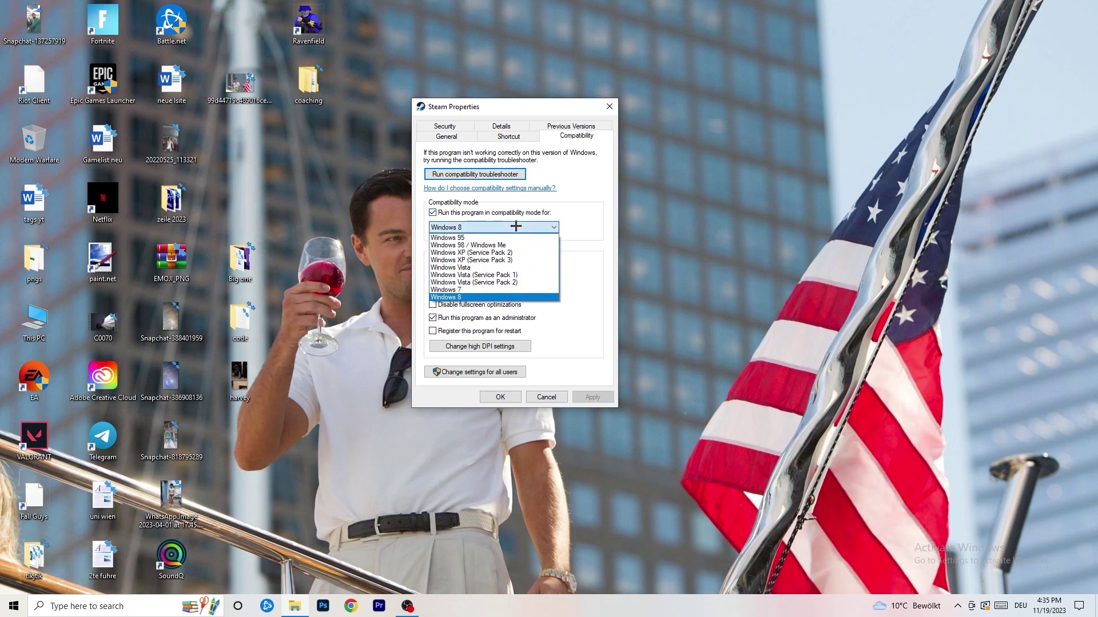
{"action": "left_click", "coordinate": [610, 218]}
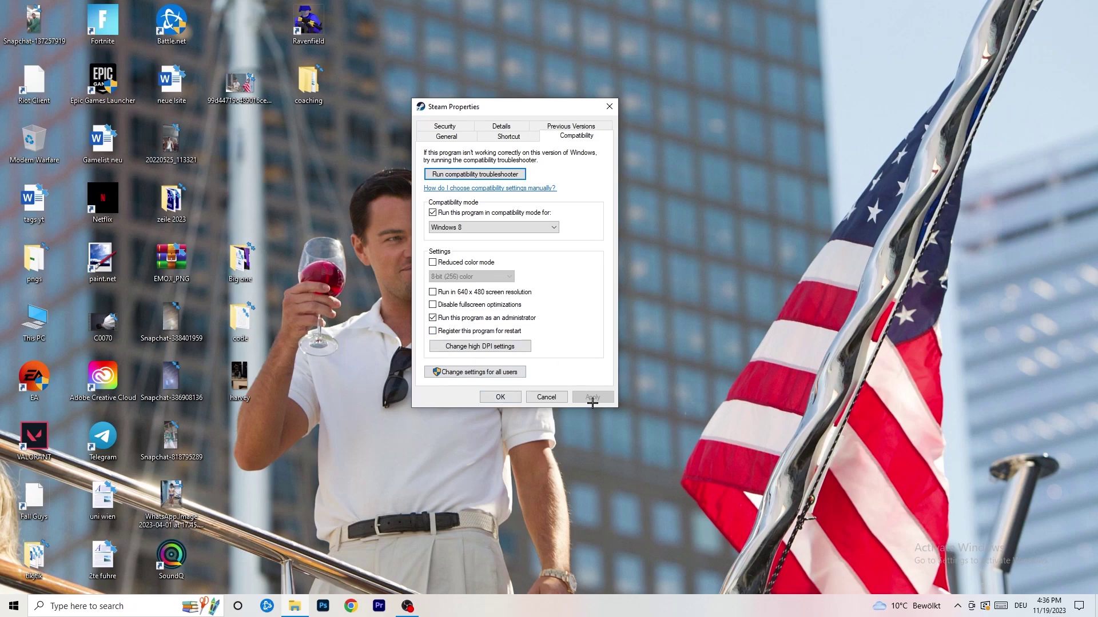
{"action": "left_click", "coordinate": [483, 396]}
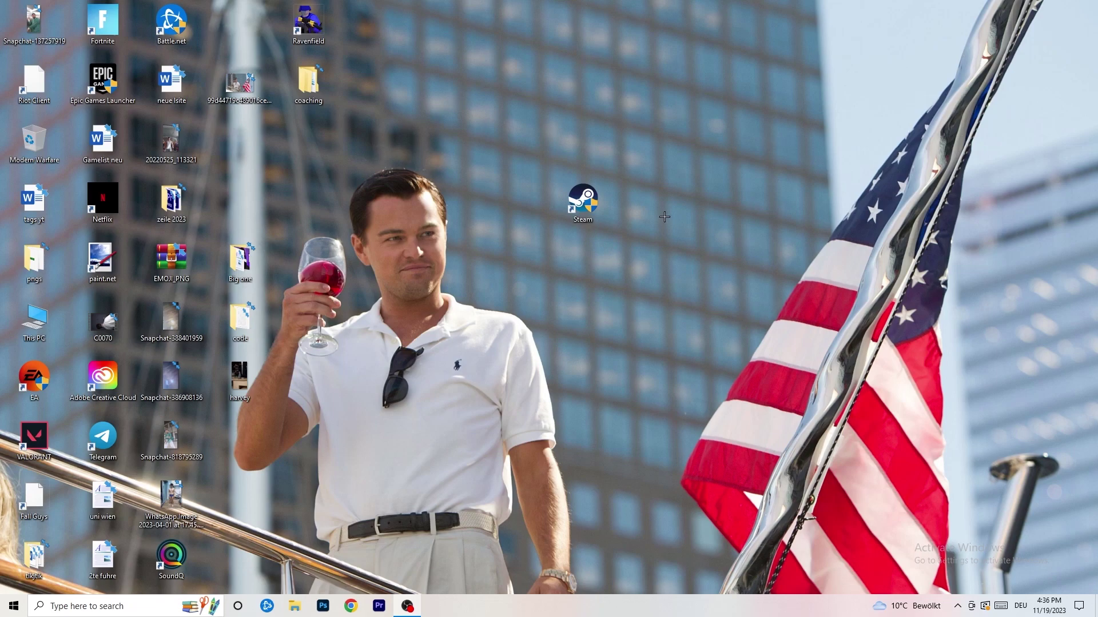
- Move the Steam shortcut across the desktop, reopen its compatibility properties to examine them, and close them
{"action": "left_click_drag", "start_coordinate": [586, 203], "coordinate": [517, 203]}
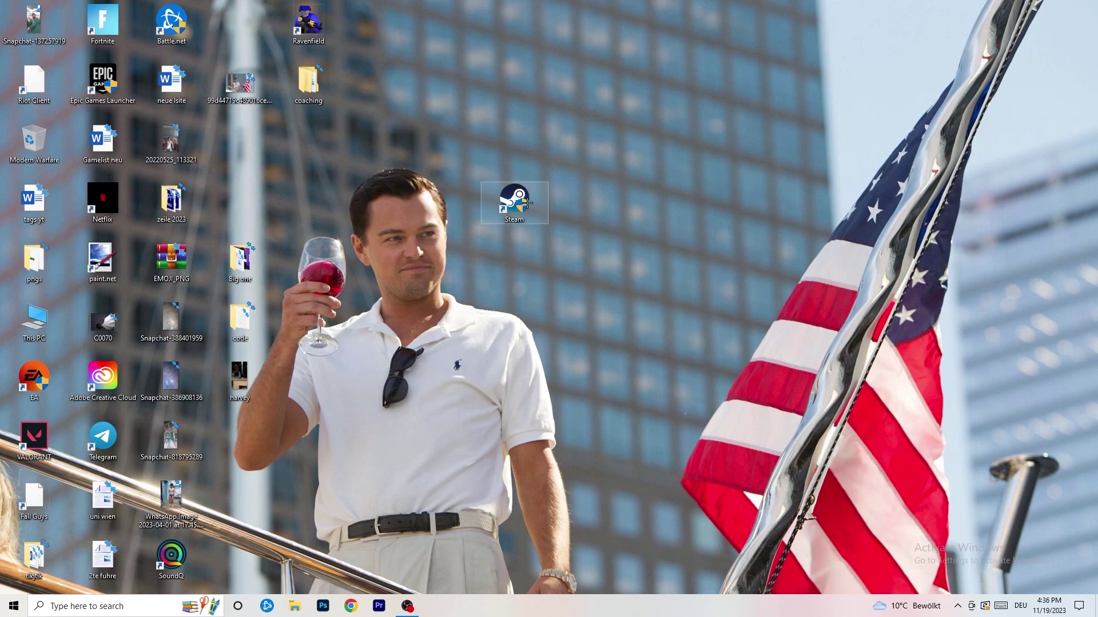
{"action": "left_click_drag", "start_coordinate": [527, 202], "coordinate": [395, 195]}
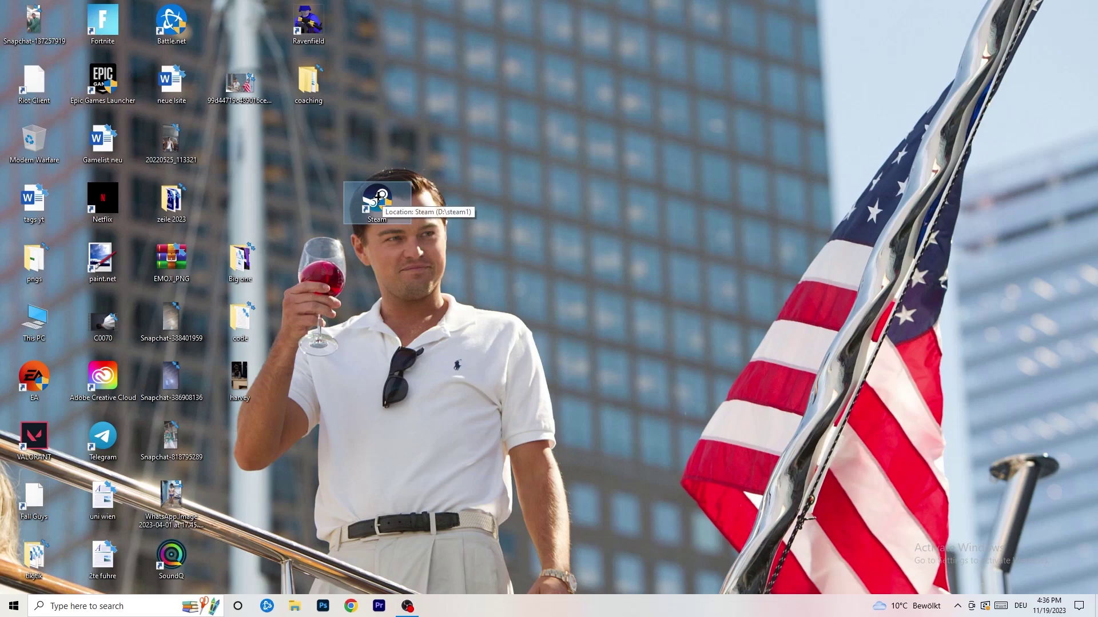
{"action": "right_click", "coordinate": [379, 197]}
{"action": "left_click", "coordinate": [429, 502]}
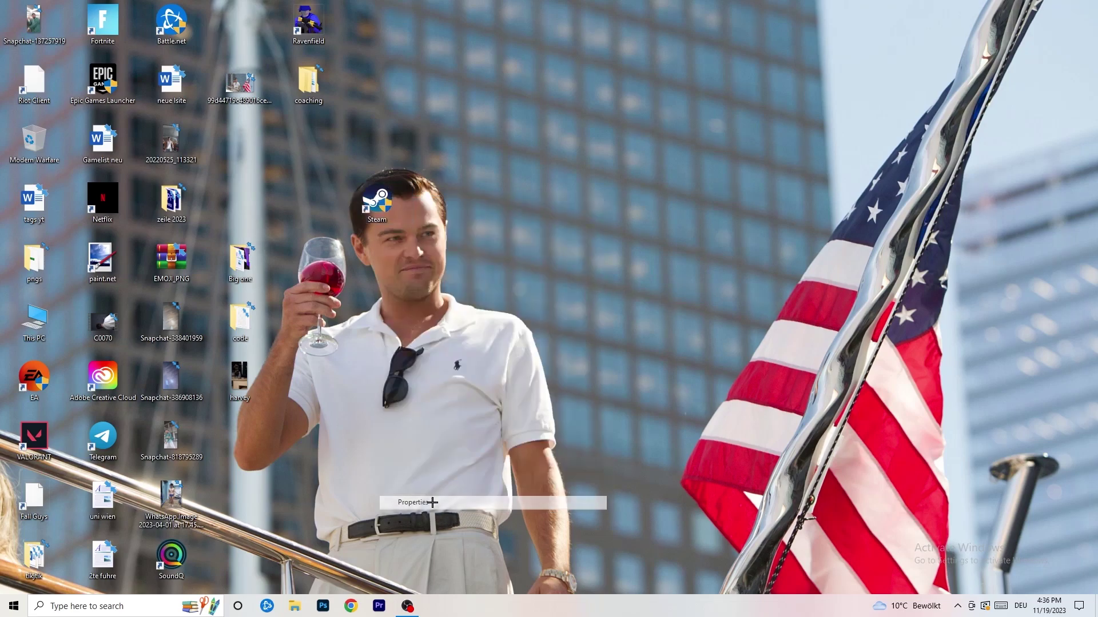
{"action": "left_click", "coordinate": [548, 236]}
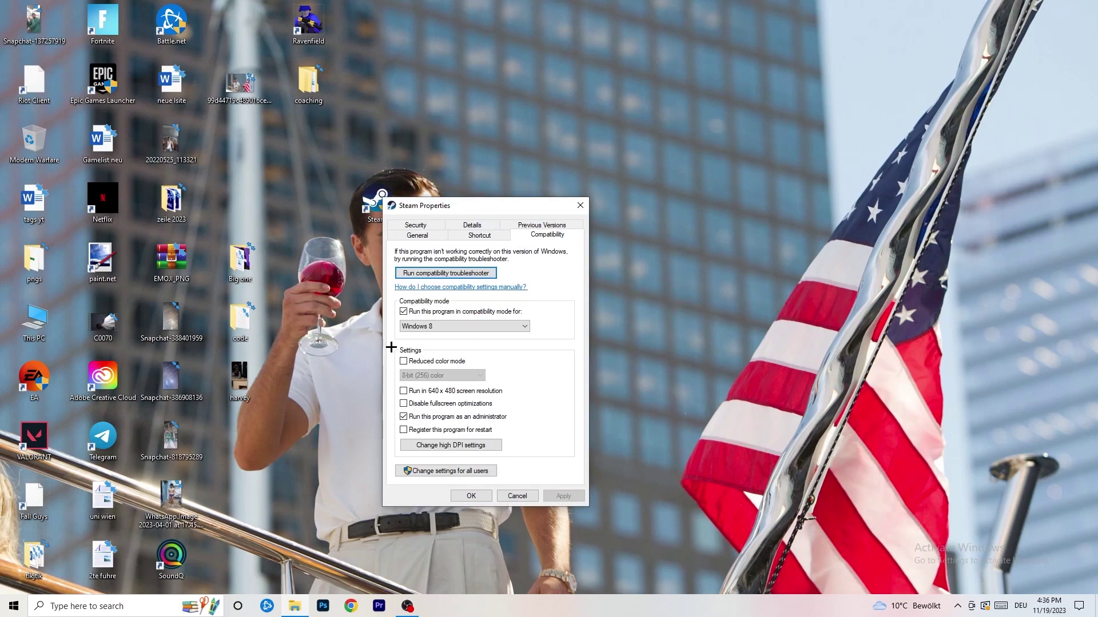
{"action": "left_click", "coordinate": [580, 205]}
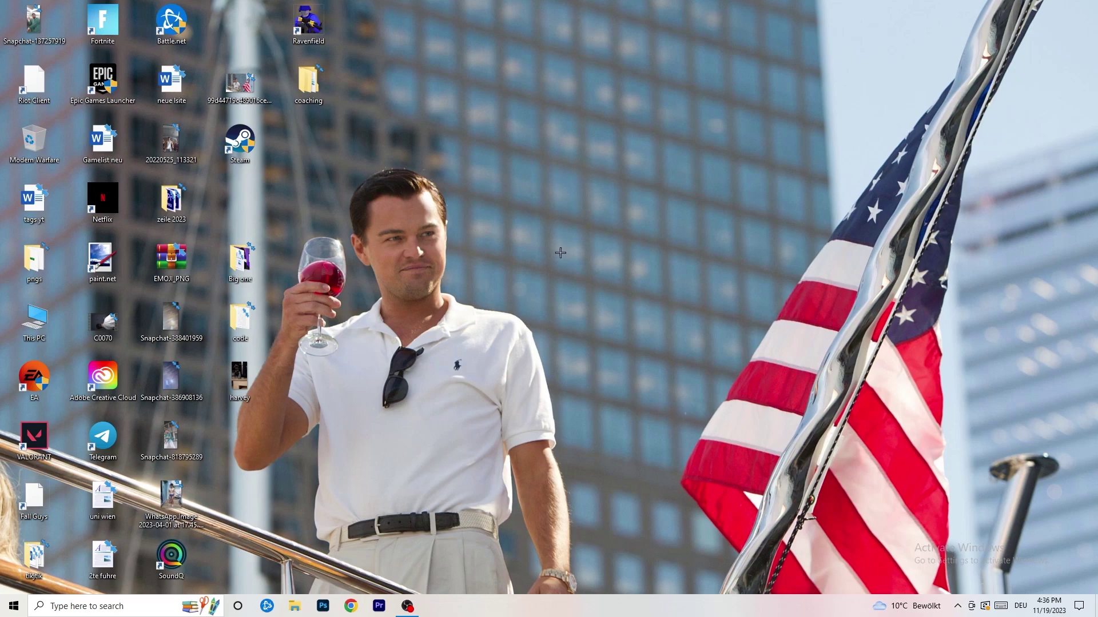
- Open Task Manager from the desktop
{"action": "left_click_drag", "start_coordinate": [538, 602], "coordinate": [457, 426]}
{"action": "right_click", "coordinate": [584, 611]}
{"action": "left_click", "coordinate": [631, 551]}
{"action": "left_click", "coordinate": [633, 29]}
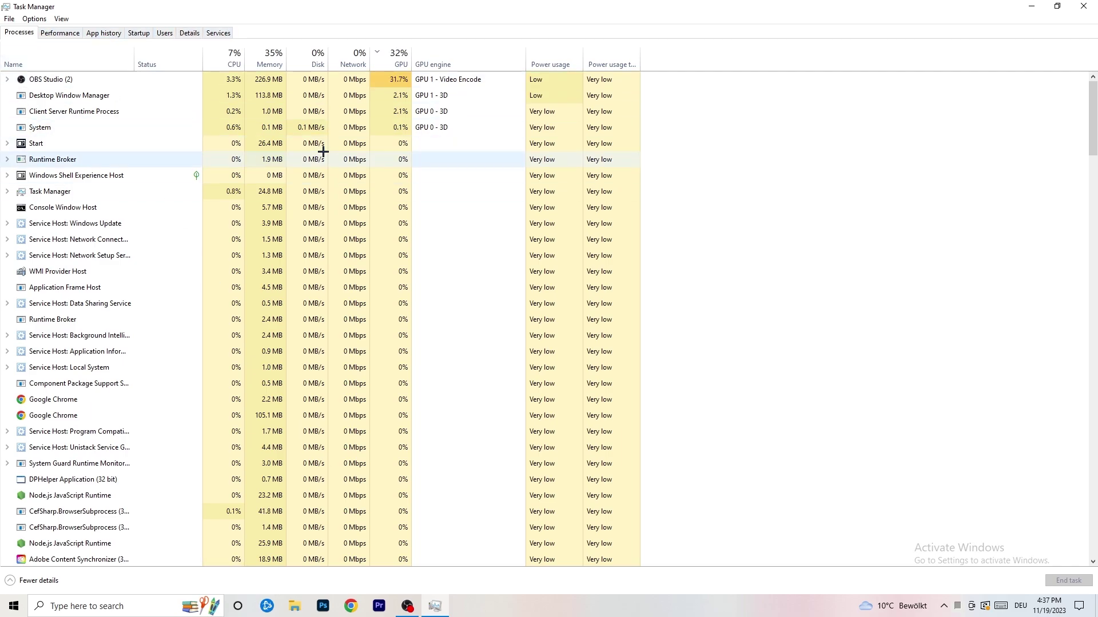
- Show the detailed process list and open the priority choices for the Creative Cloud UI process with PID 9472
{"action": "left_click", "coordinate": [191, 33]}
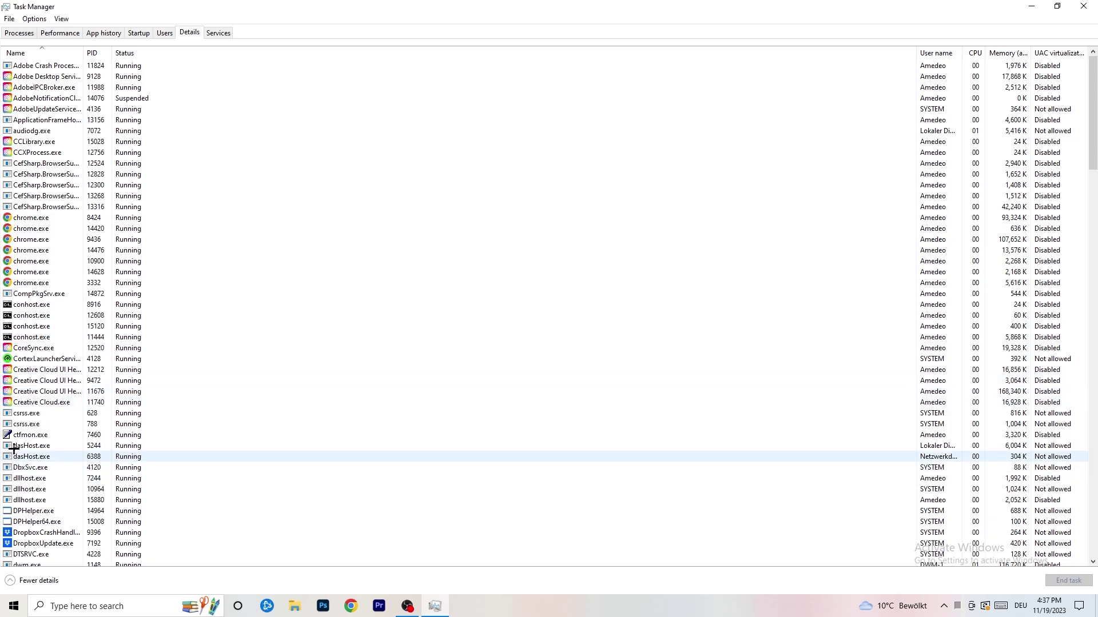
{"action": "right_click", "coordinate": [34, 381]}
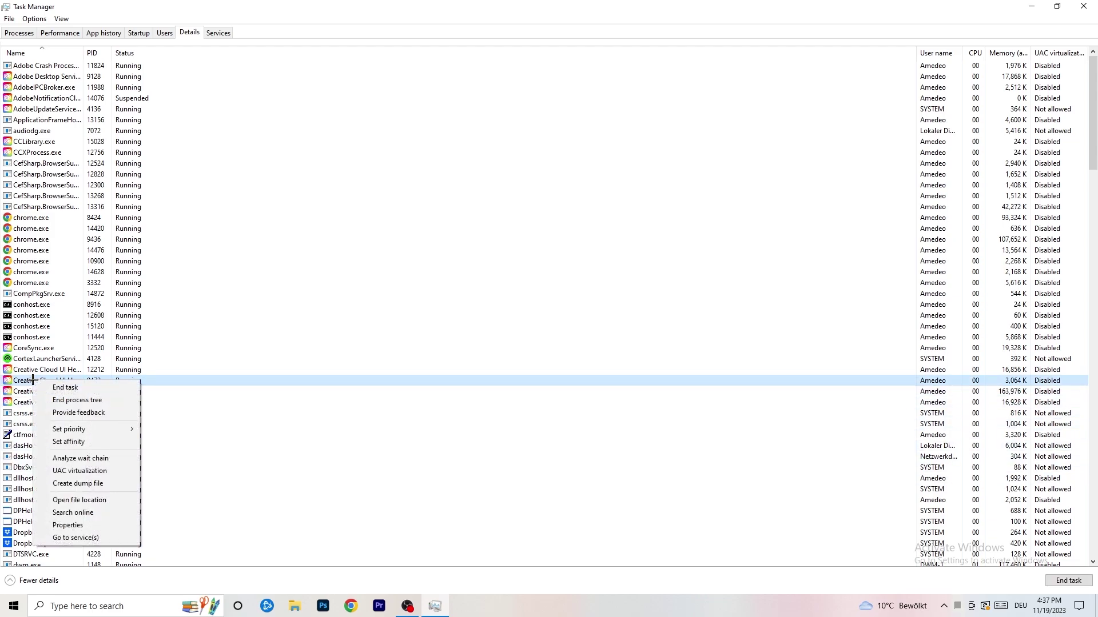
{"action": "mouse_move", "coordinate": [71, 433]}
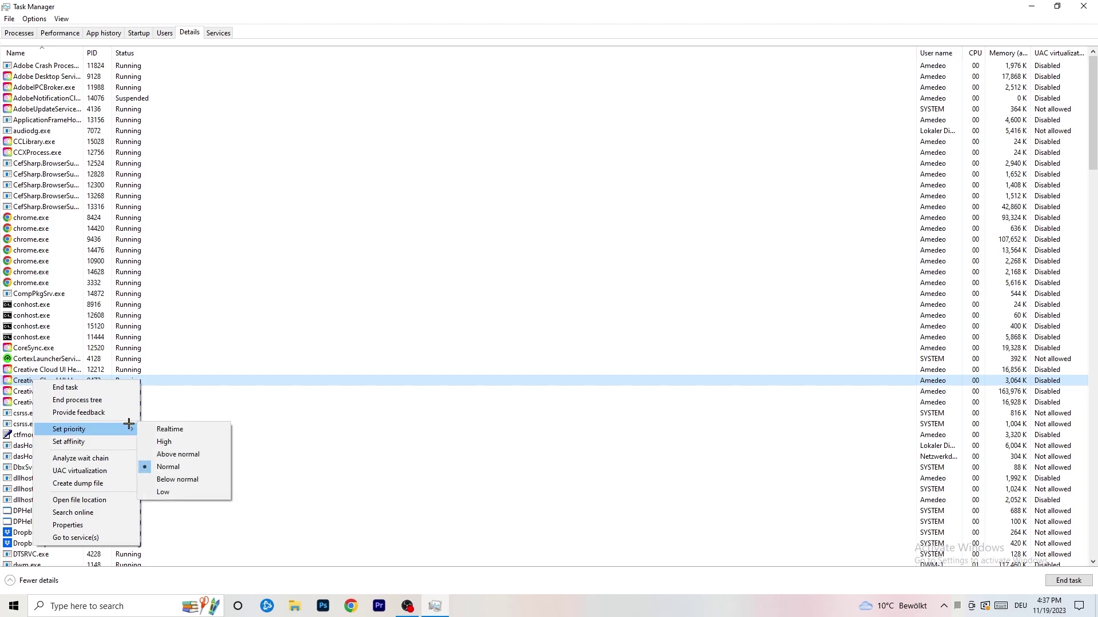